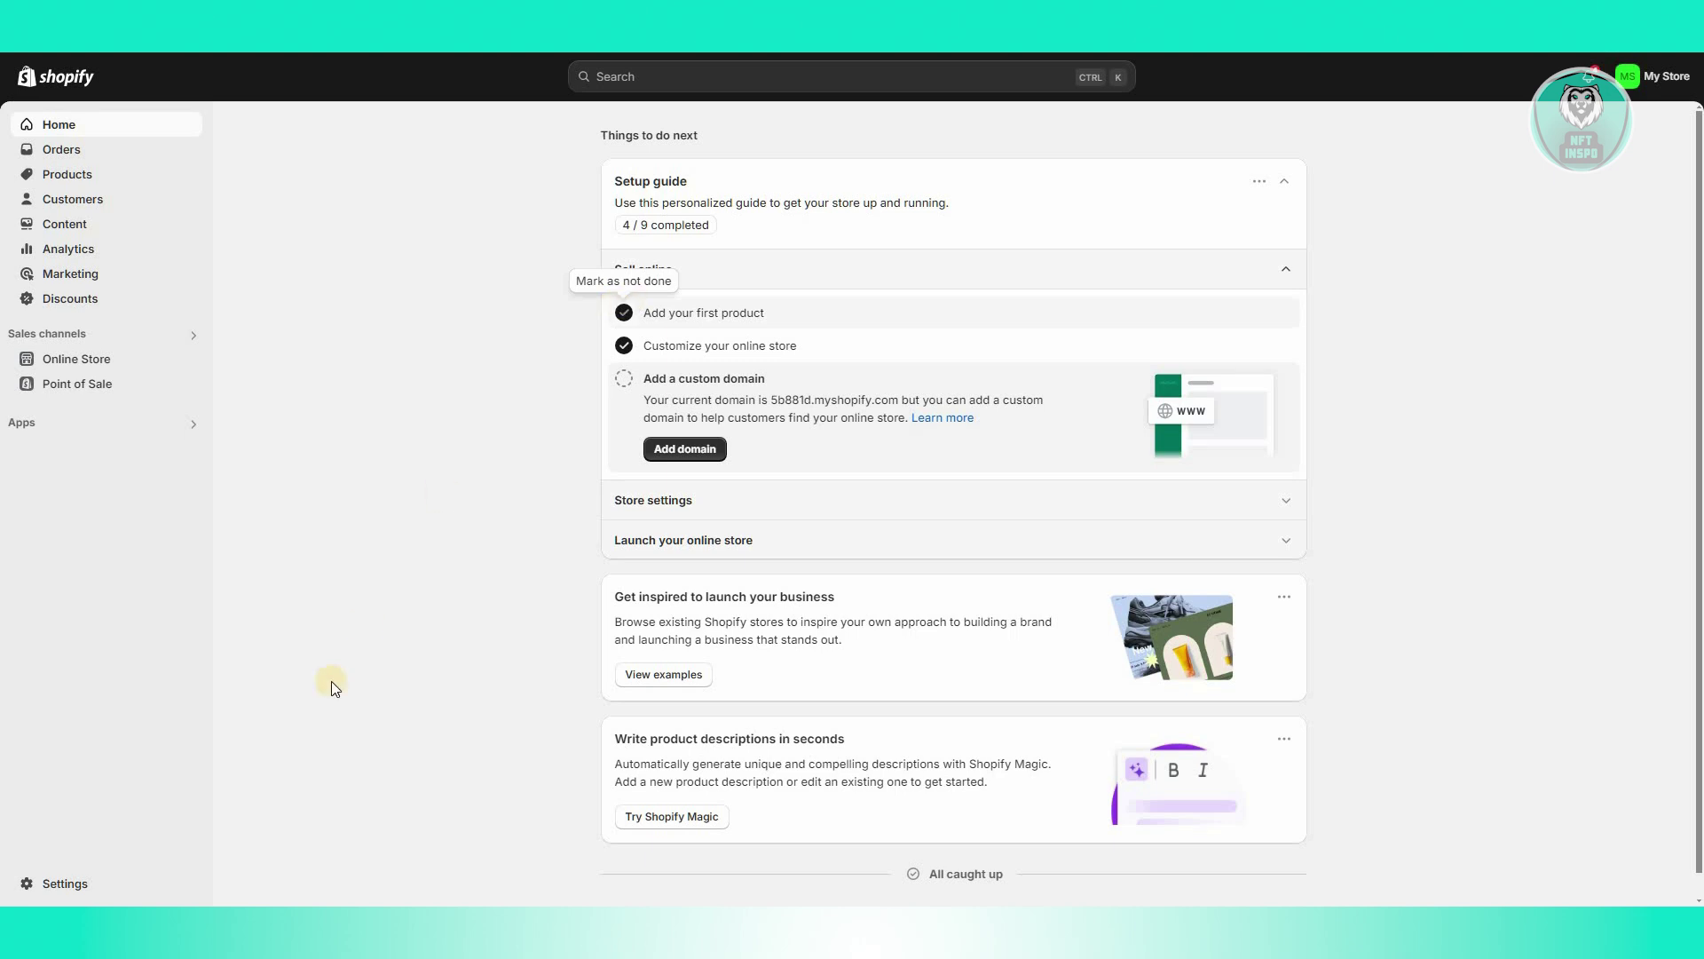
Open the store's General settings and start editing the billing address under Store details
click(87, 881)
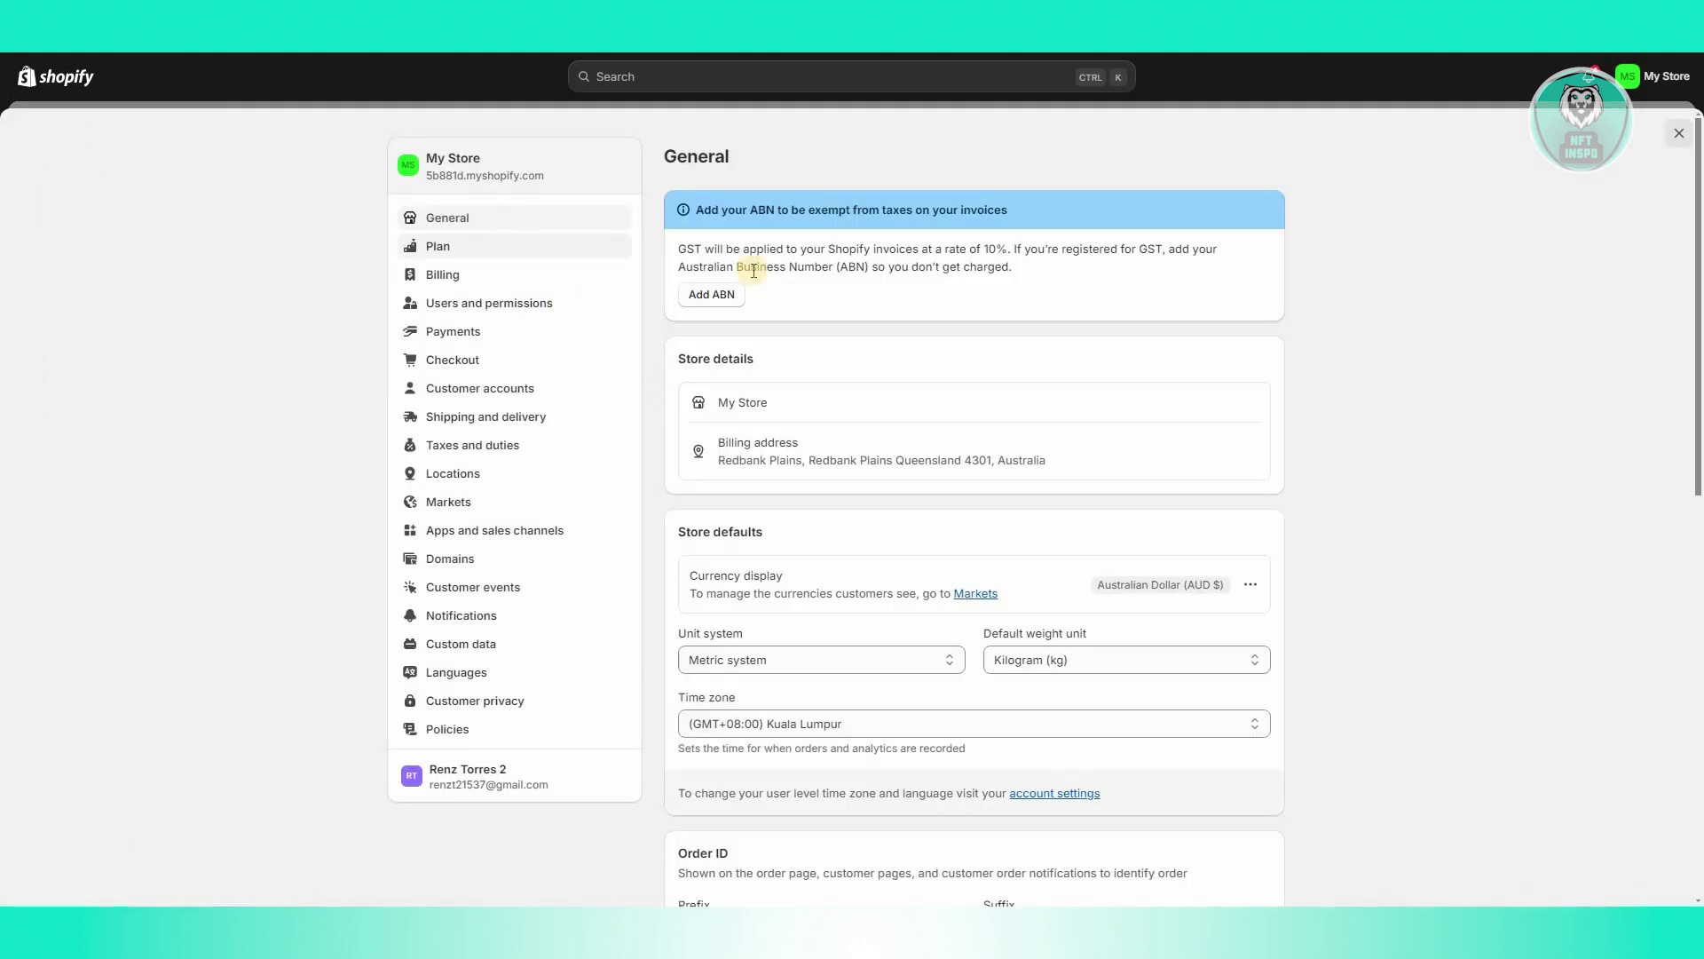
triple_click(797, 359)
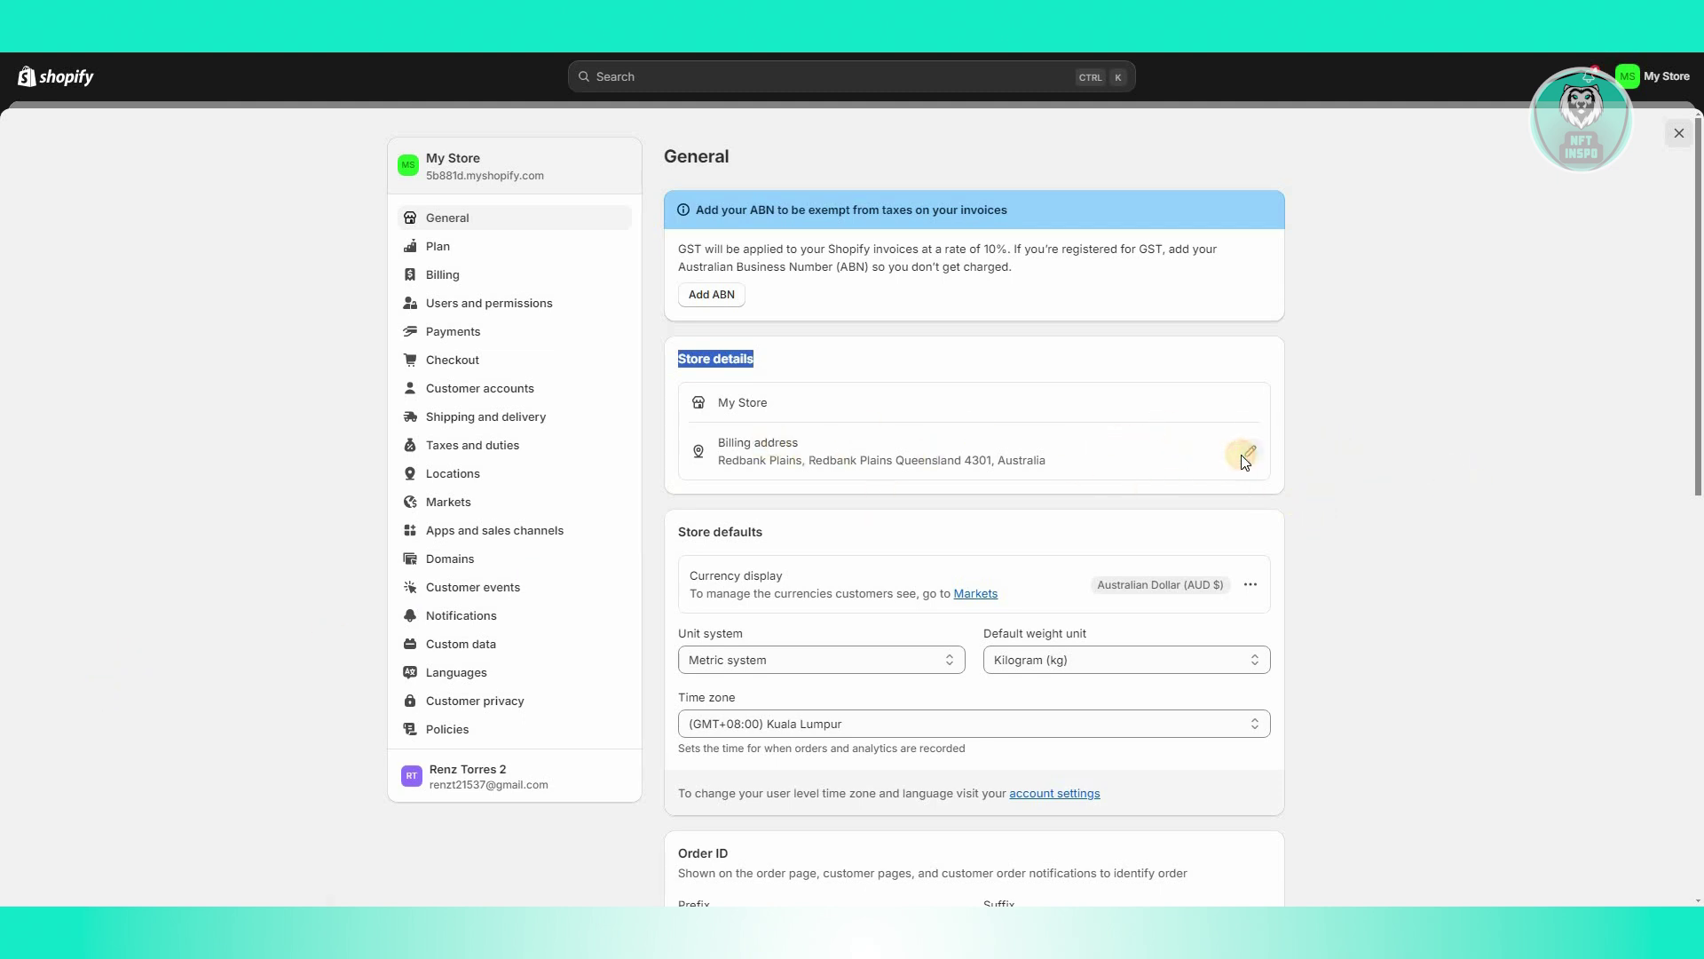
click(1248, 453)
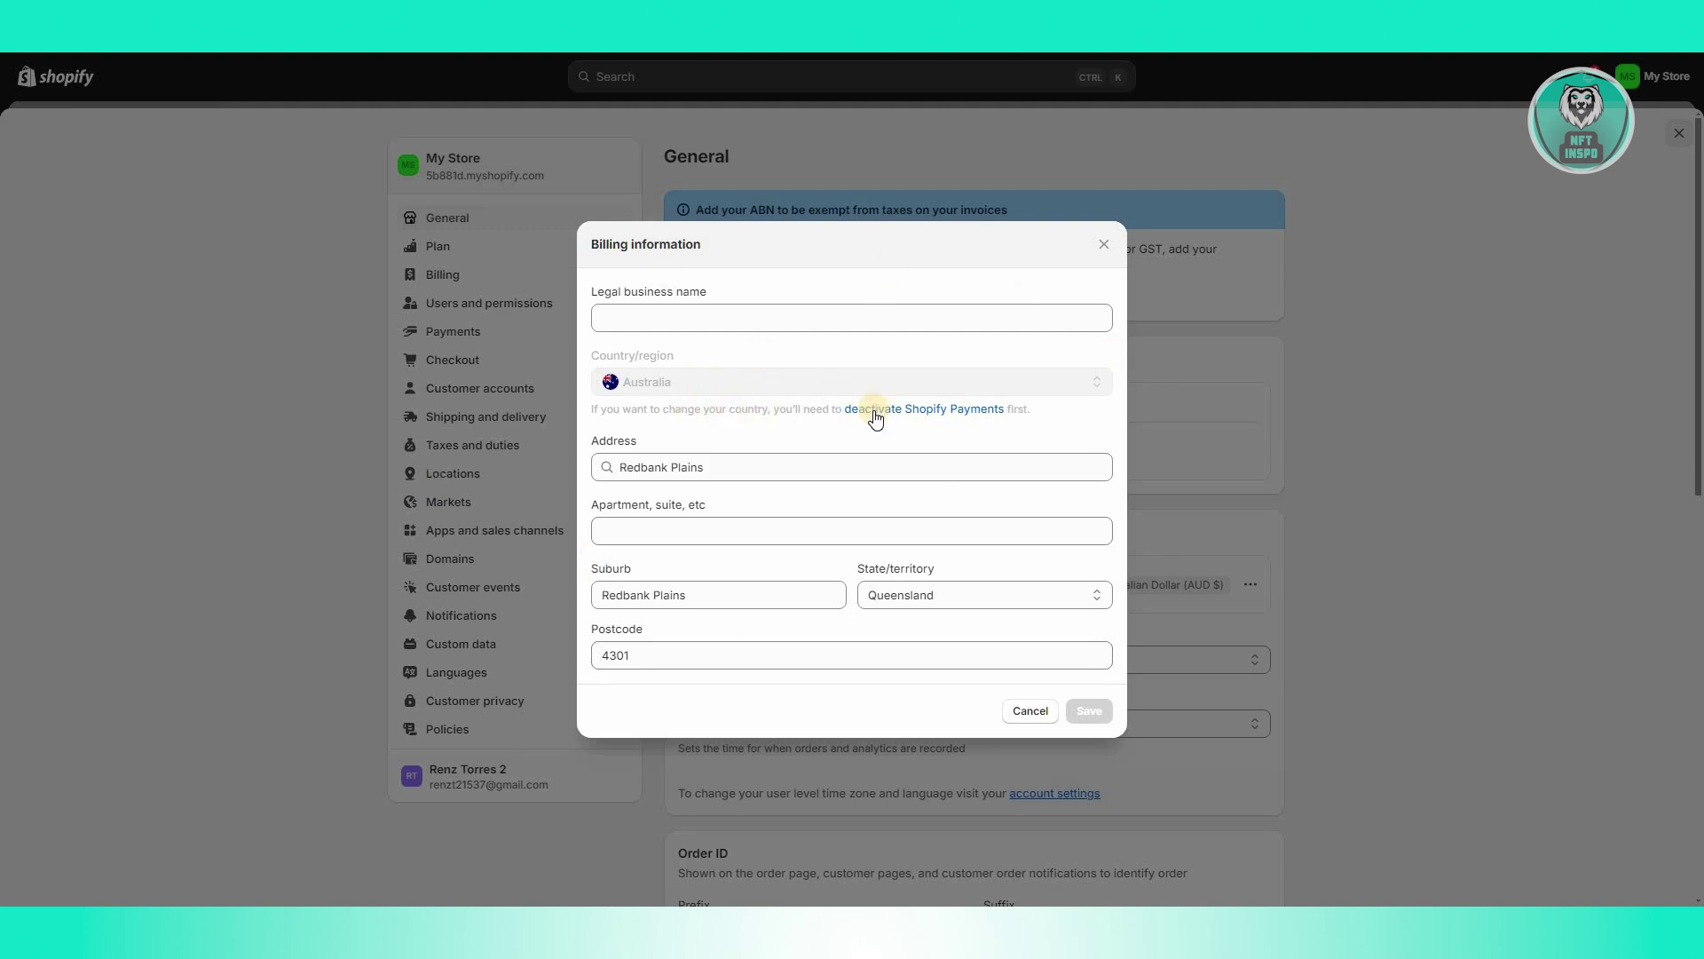
Deactivate Shopify Payments to unlock the billing Country/region field
click(955, 417)
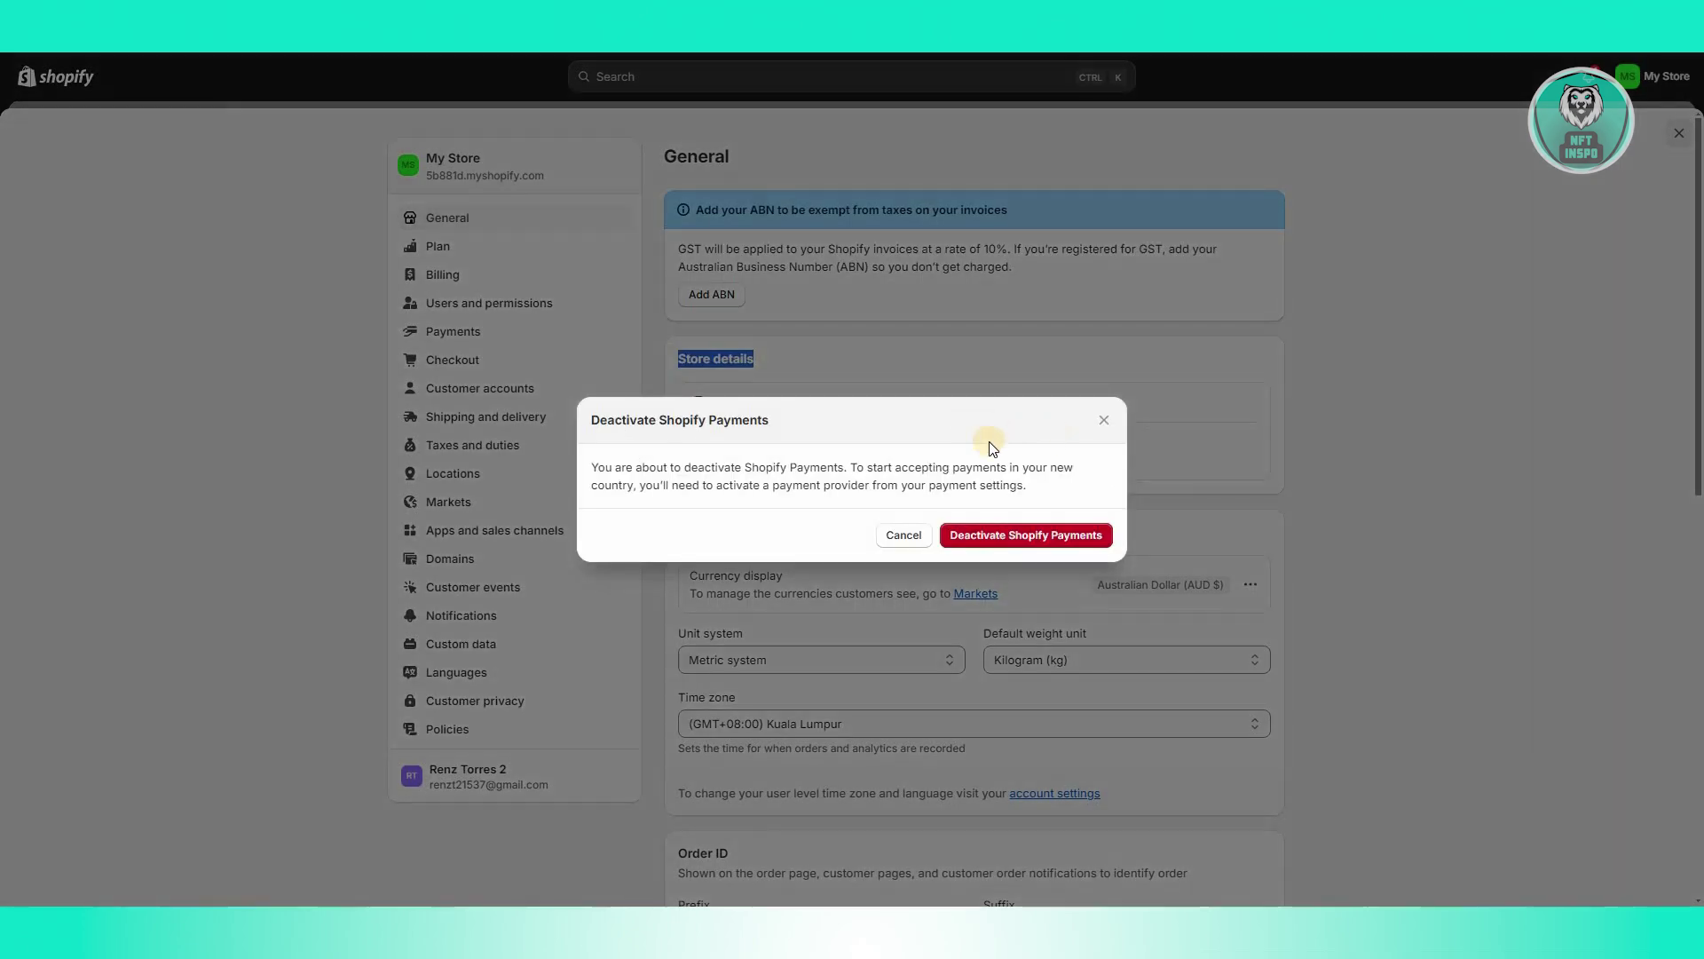
click(1025, 533)
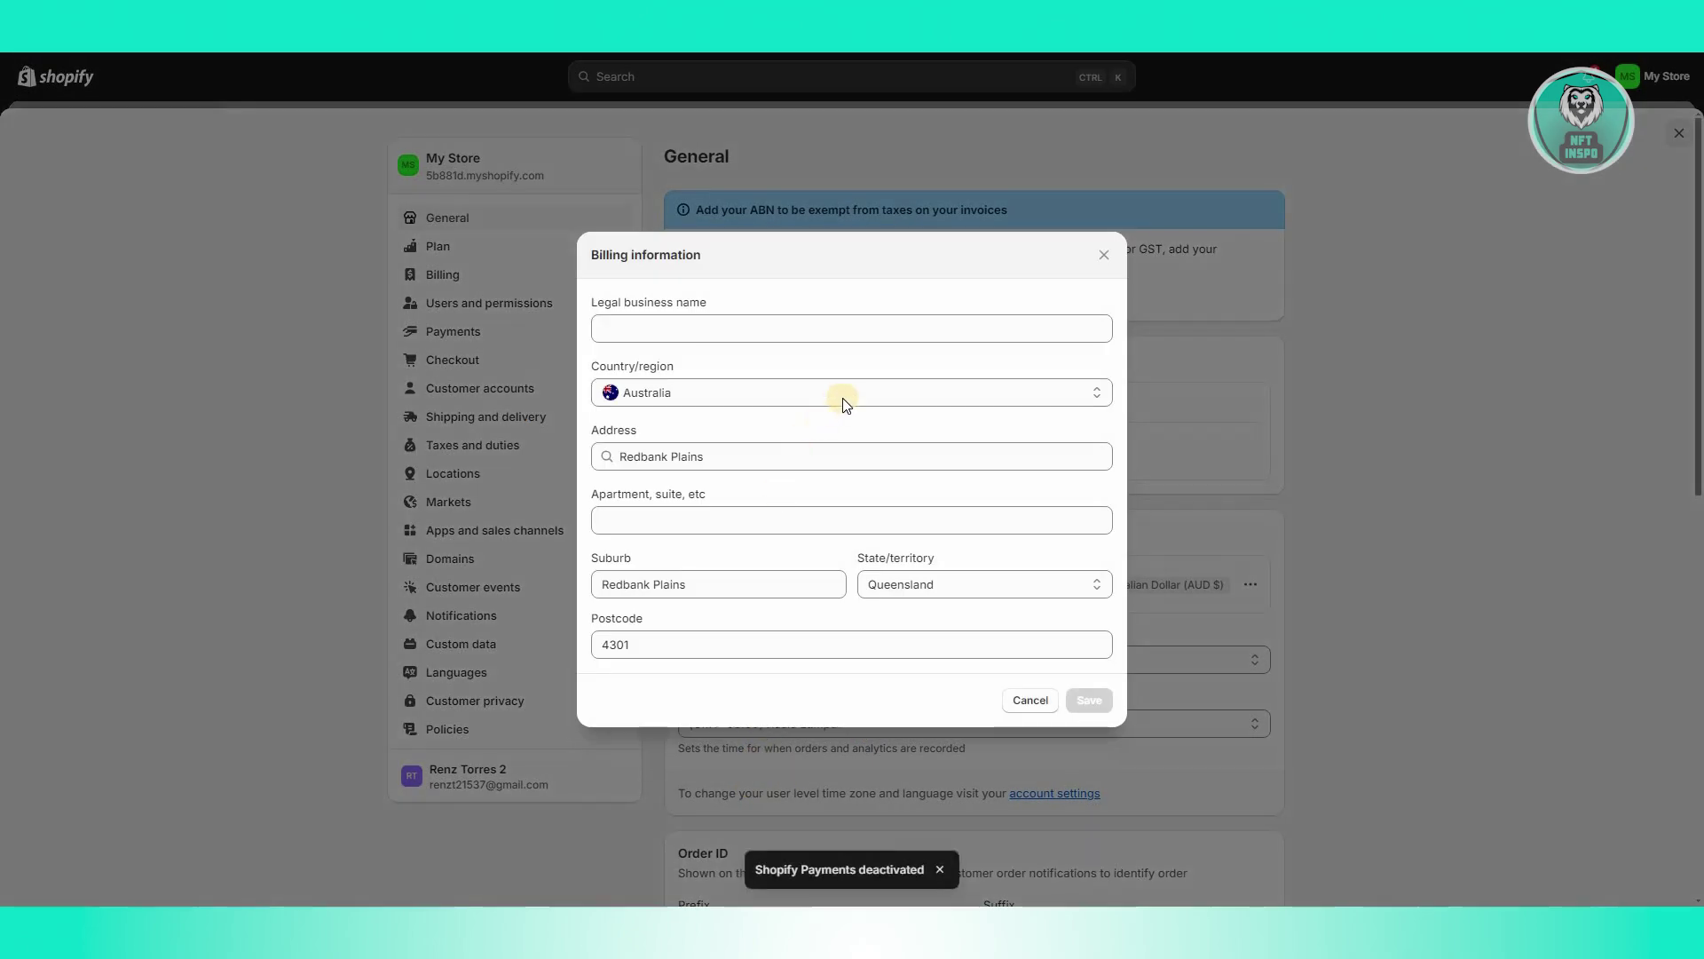
Check the country list, keep Australia, and cancel the billing information form without saving
click(845, 394)
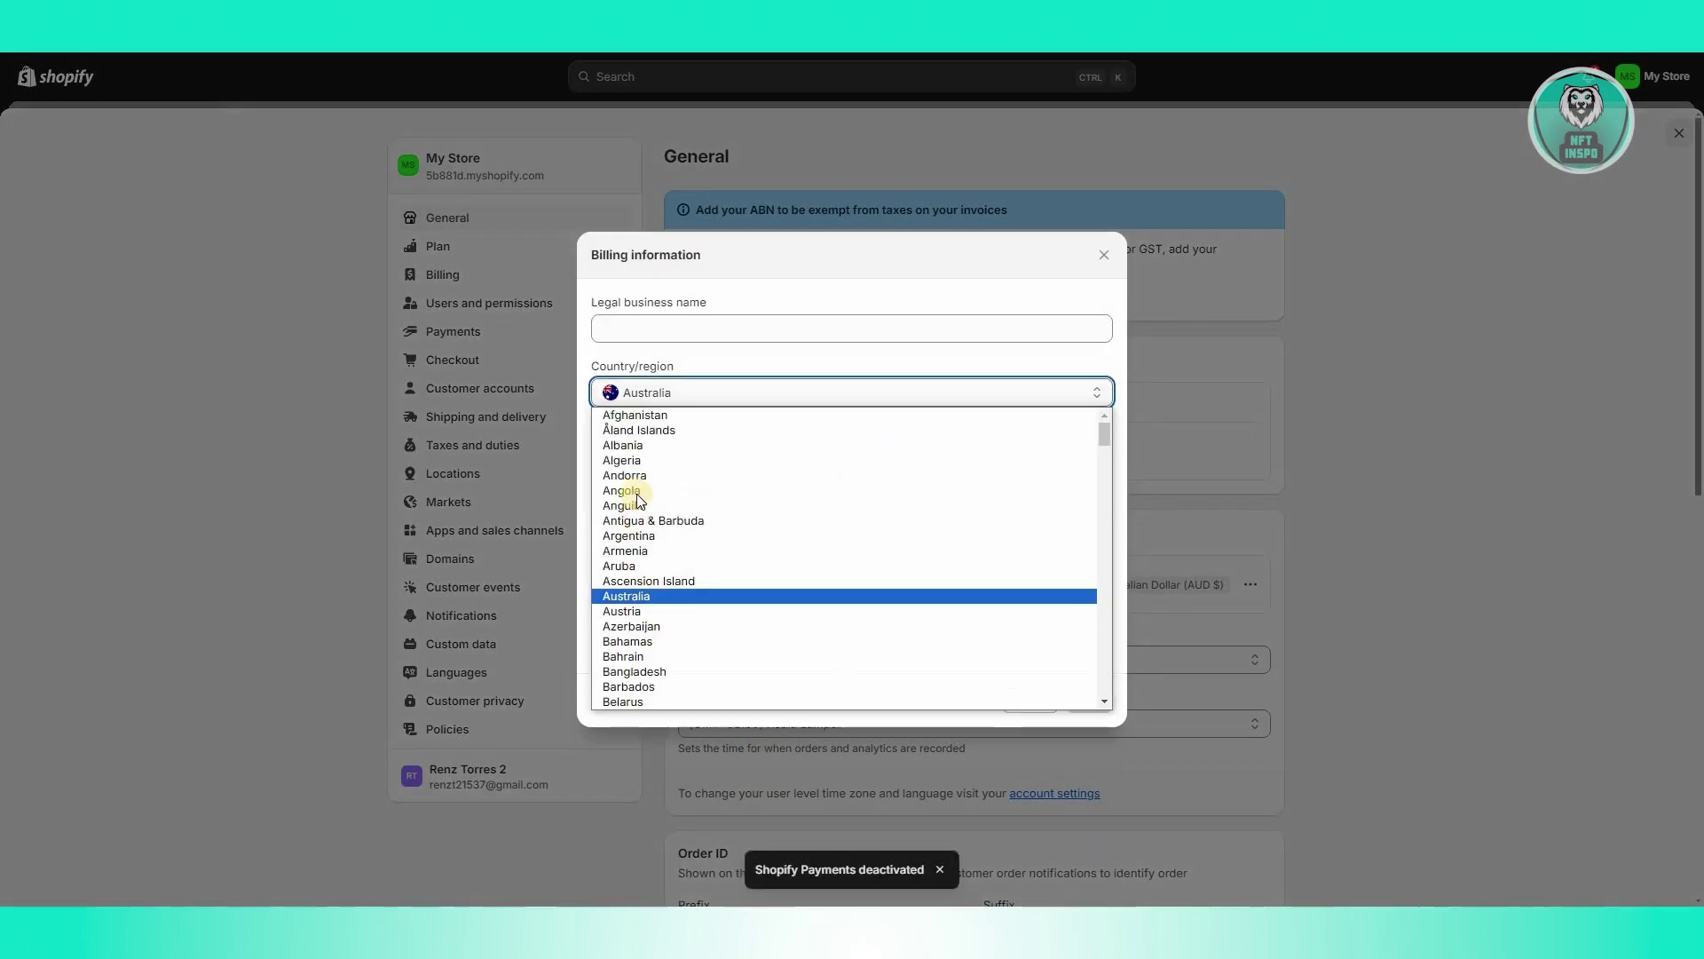
click(1038, 281)
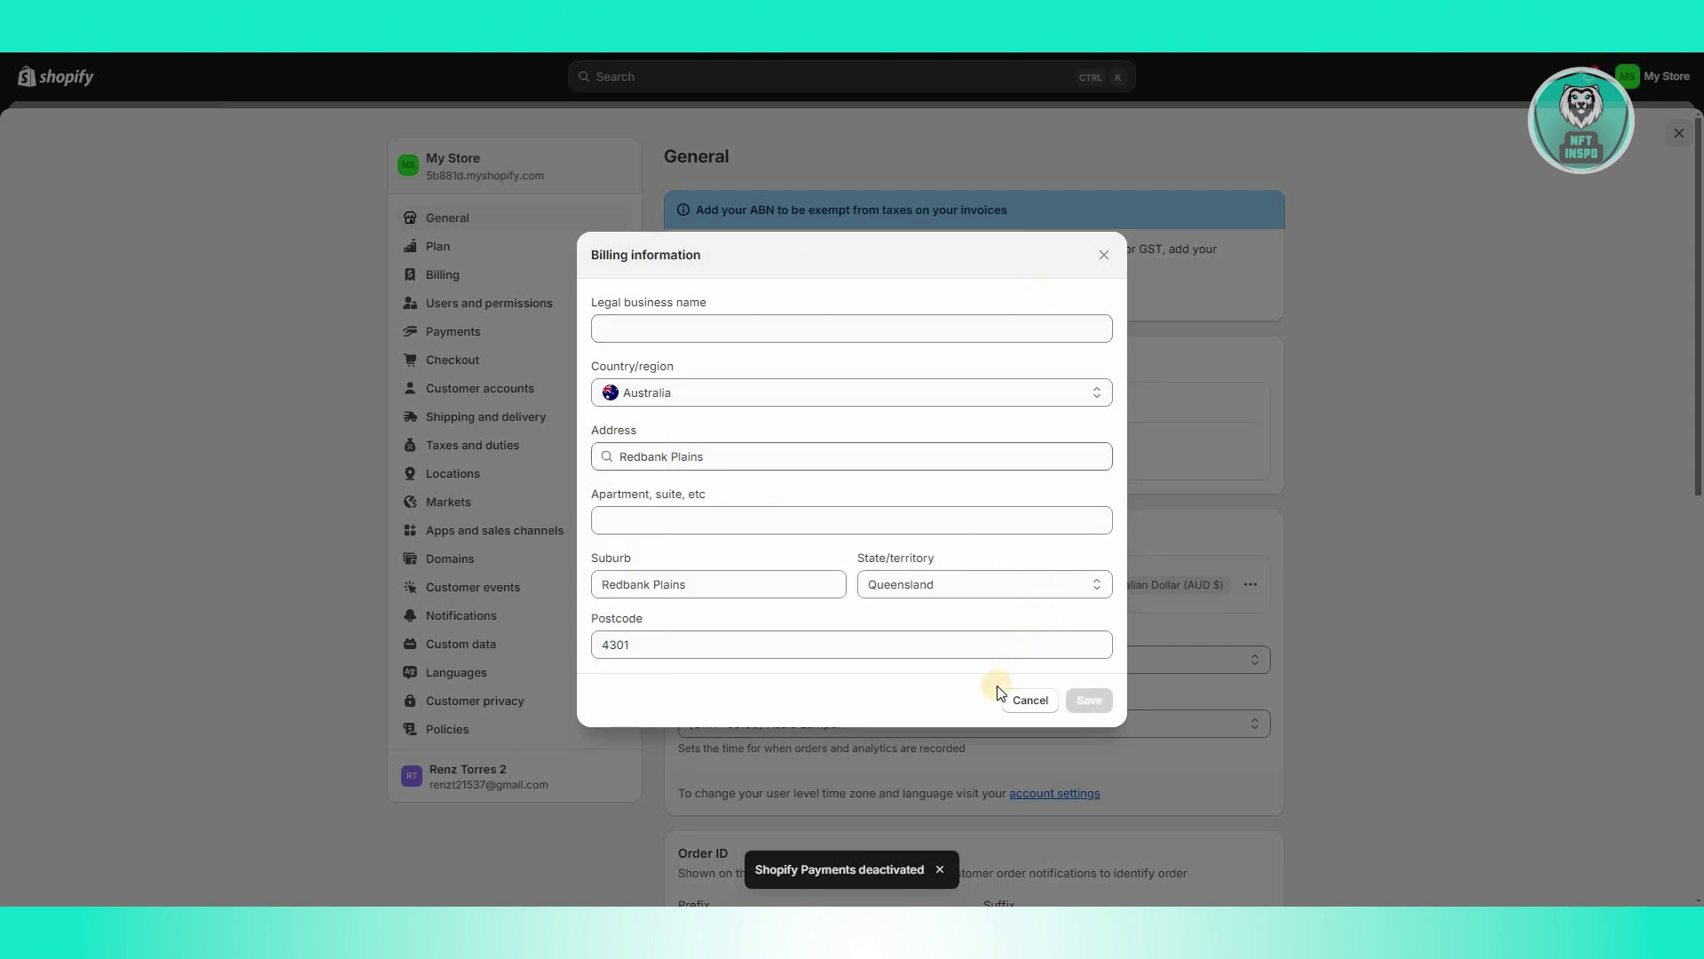
click(1038, 707)
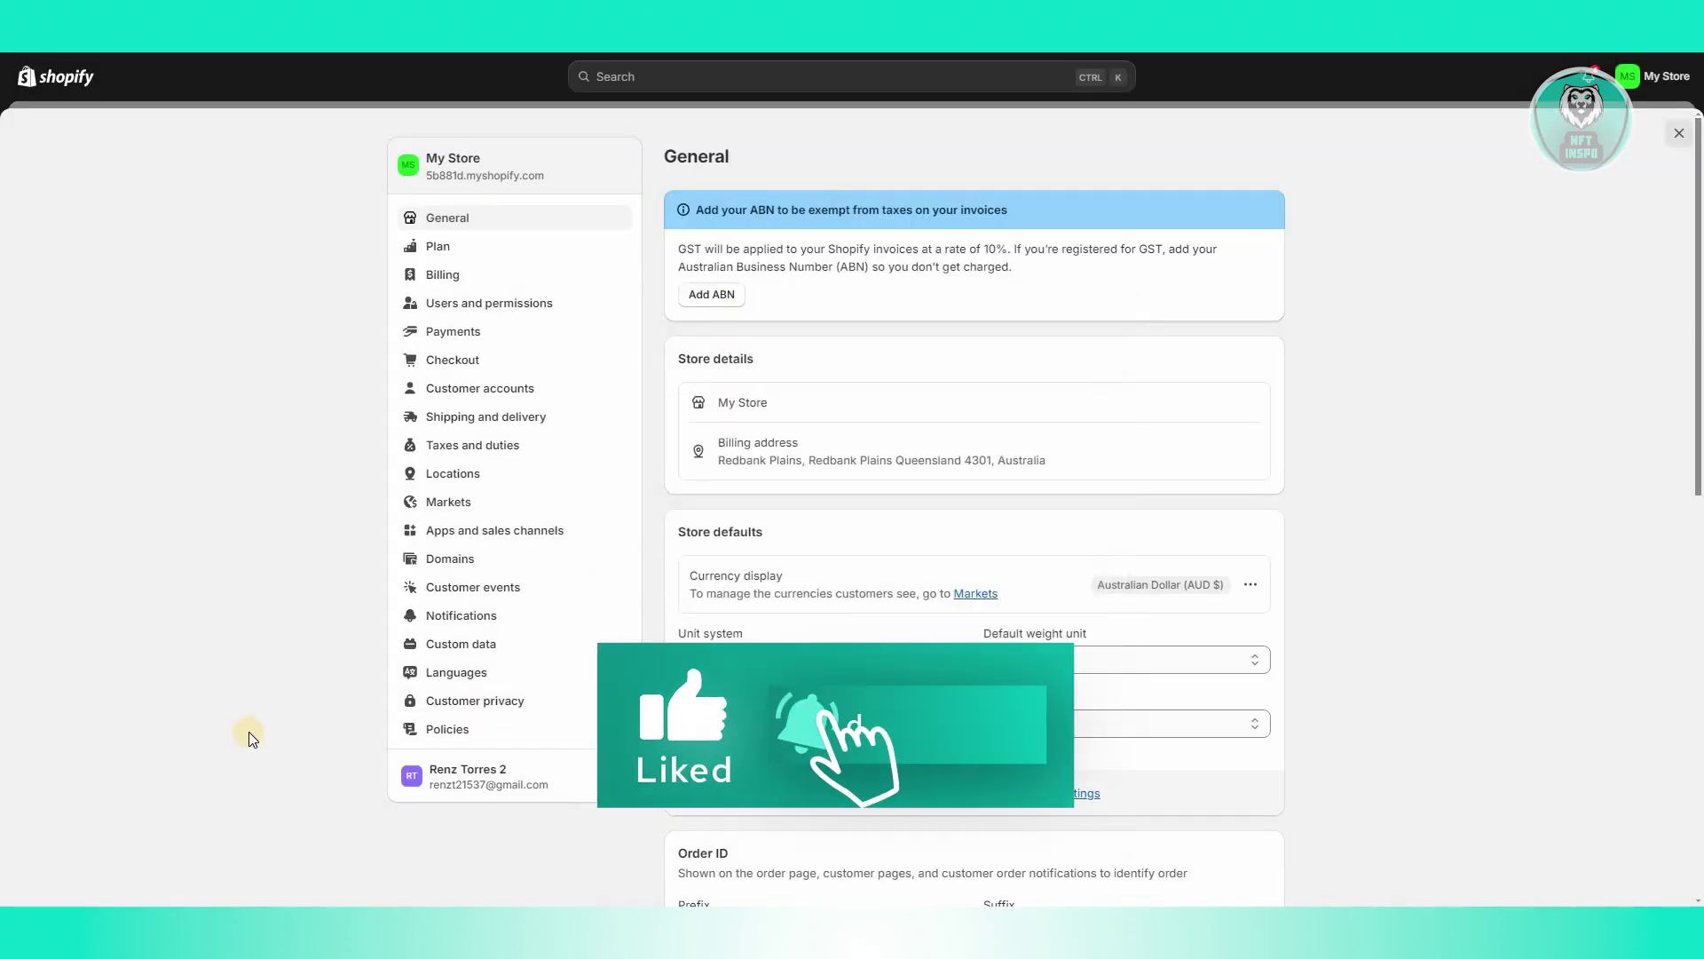